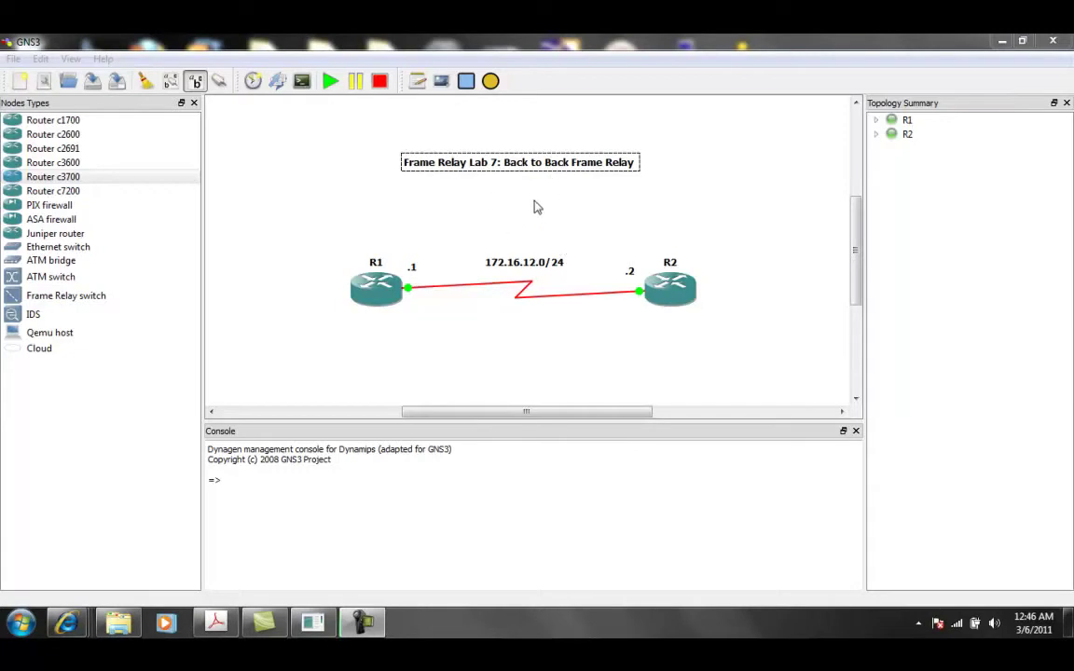
- Open a console session to R1 and decline the initial configuration dialog
{"action": "right_click", "coordinate": [373, 289]}
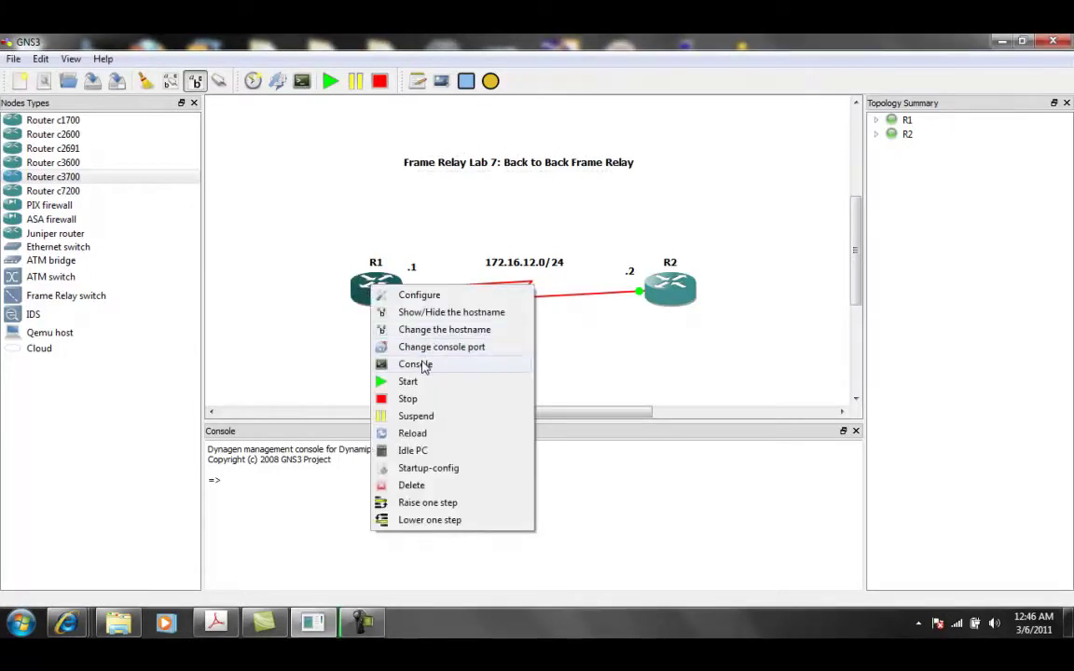
{"action": "left_click", "coordinate": [416, 364]}
{"action": "key", "text": "Return"}
{"action": "key", "text": "Return"}
{"action": "key", "text": "Return"}
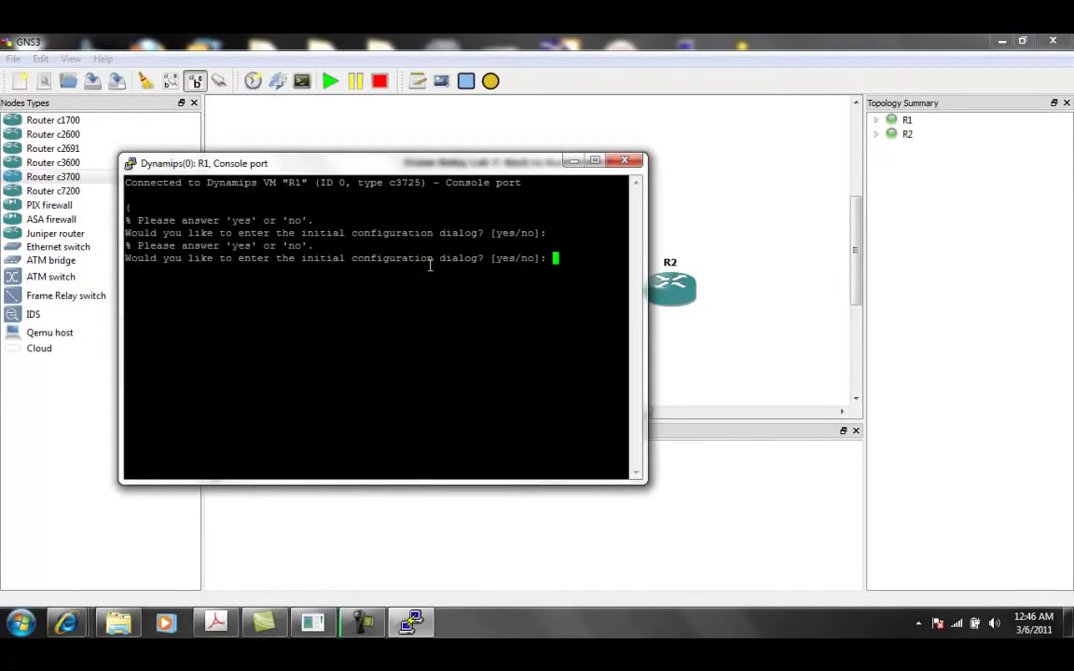
{"action": "type", "text": "no"}
{"action": "key", "text": "Return"}
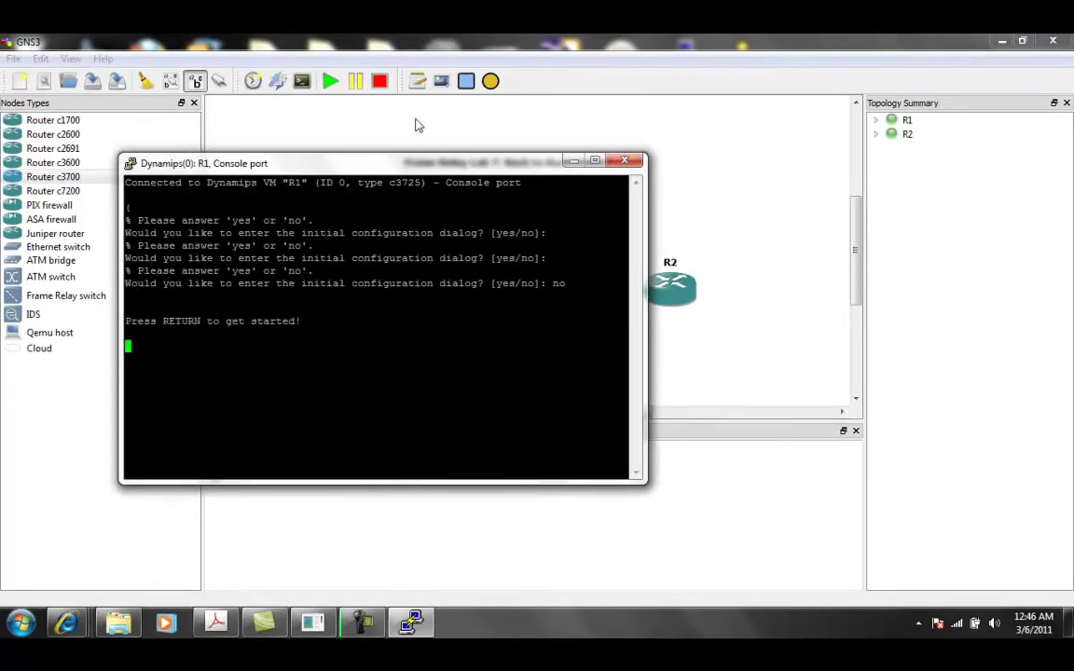
{"action": "left_click_drag", "start_coordinate": [424, 172], "coordinate": [352, 289]}
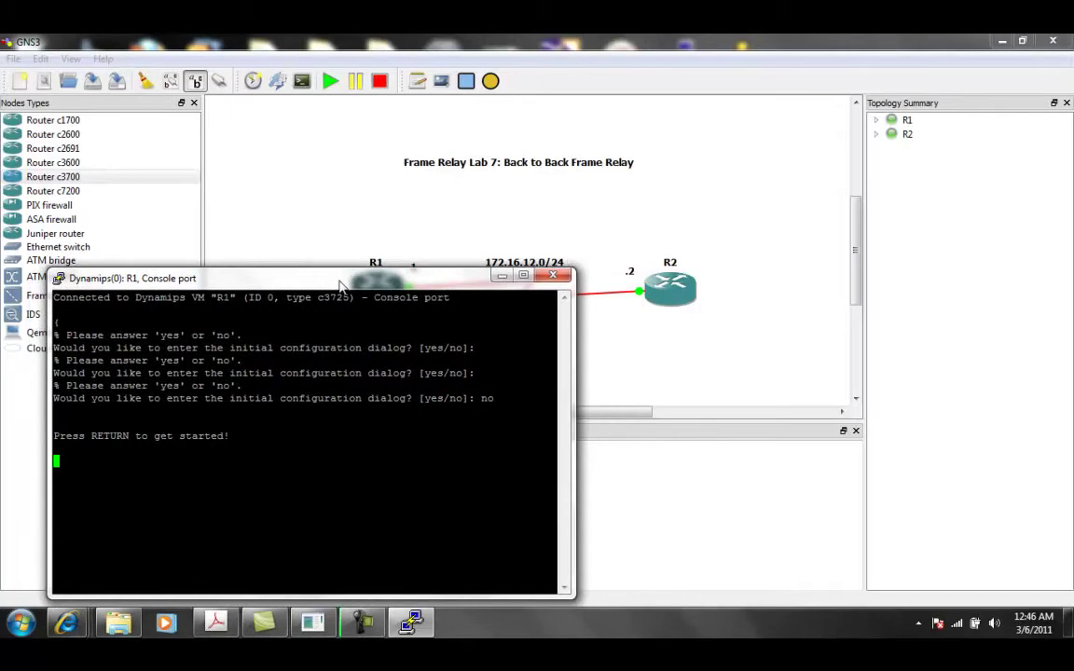
- Enter privileged mode with en, then global configuration mode with config t
{"action": "key", "text": "Return"}
{"action": "key", "text": "Return"}
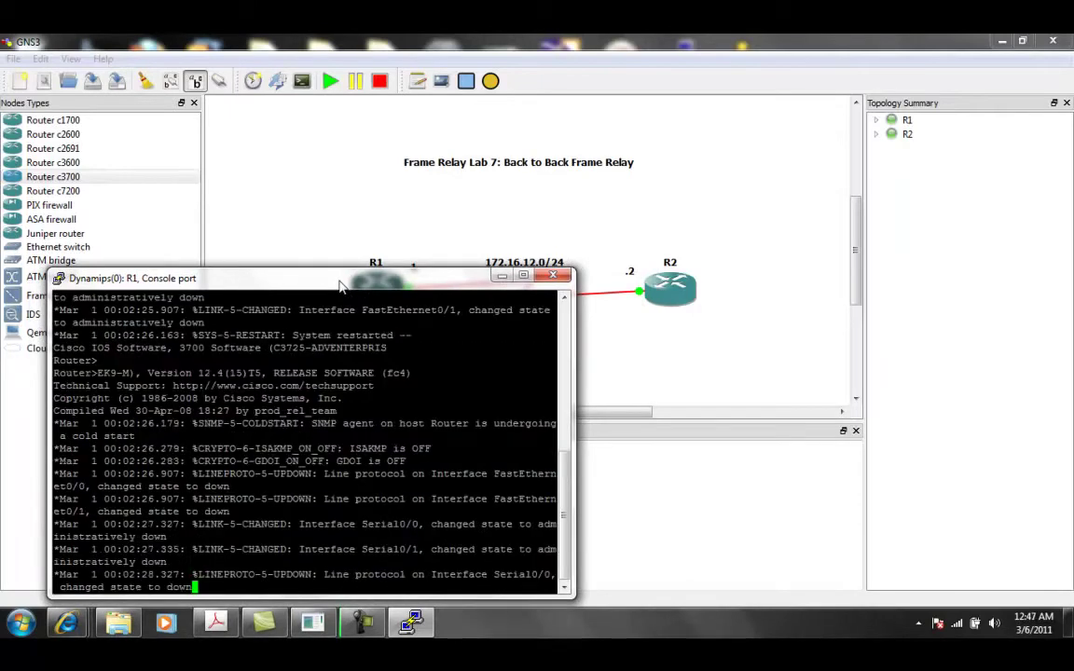
{"action": "key", "text": "Return"}
{"action": "key", "text": "Return"}
{"action": "type", "text": "en"}
{"action": "key", "text": "Return"}
{"action": "key", "text": "Return"}
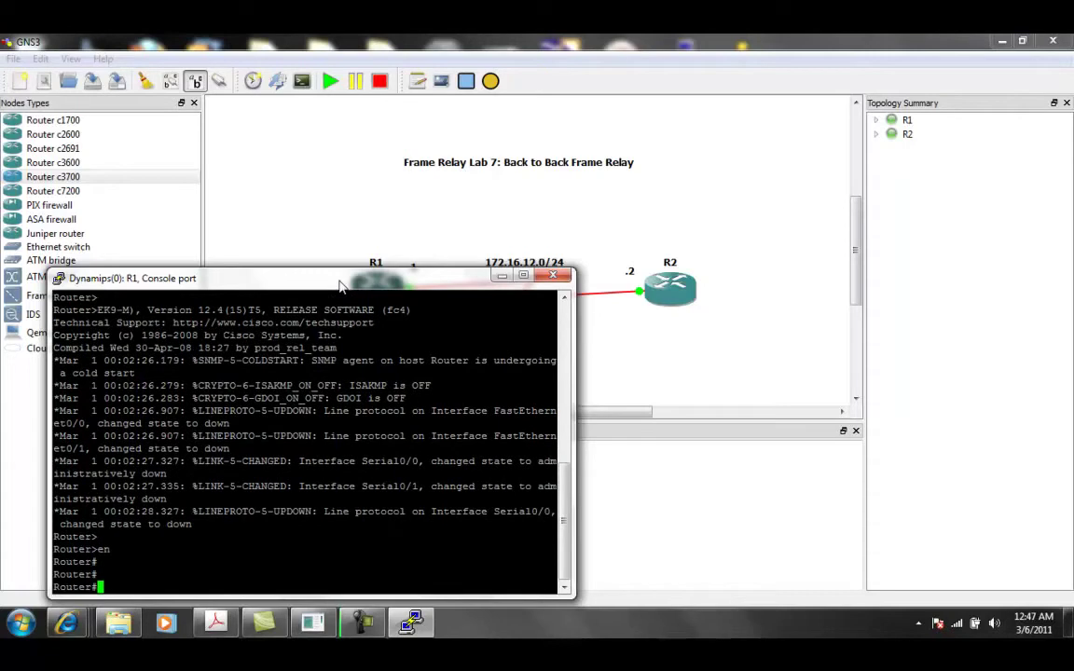
{"action": "type", "text": "config t"}
{"action": "key", "text": "Return"}
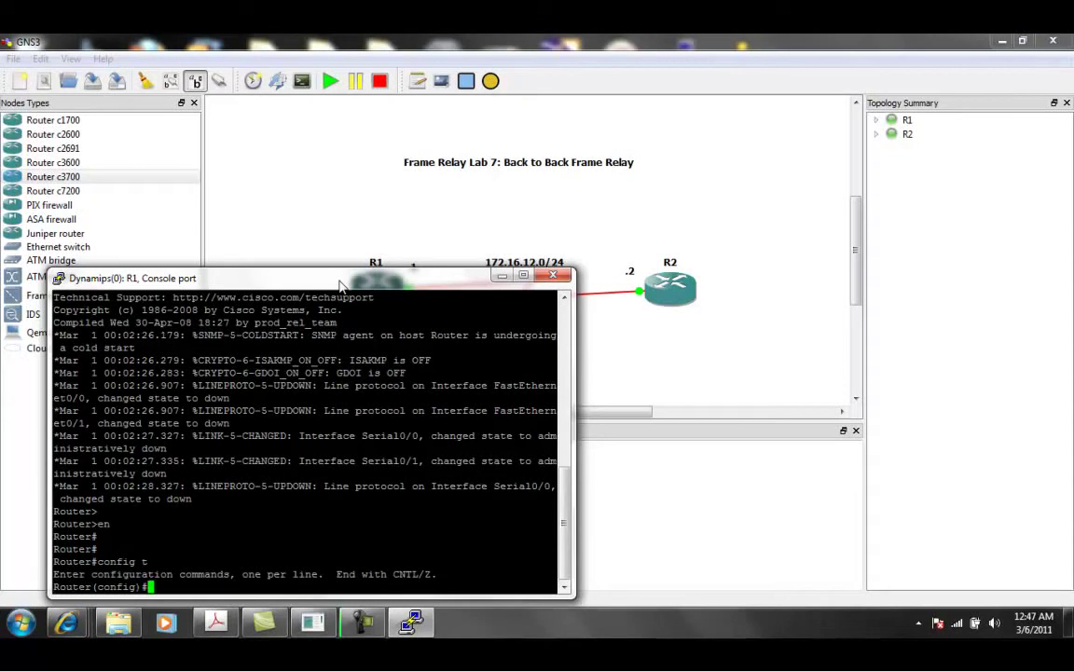
- Set the router's hostname to R1
{"action": "key", "text": "Return"}
{"action": "key", "text": "Return"}
{"action": "key", "text": "Return"}
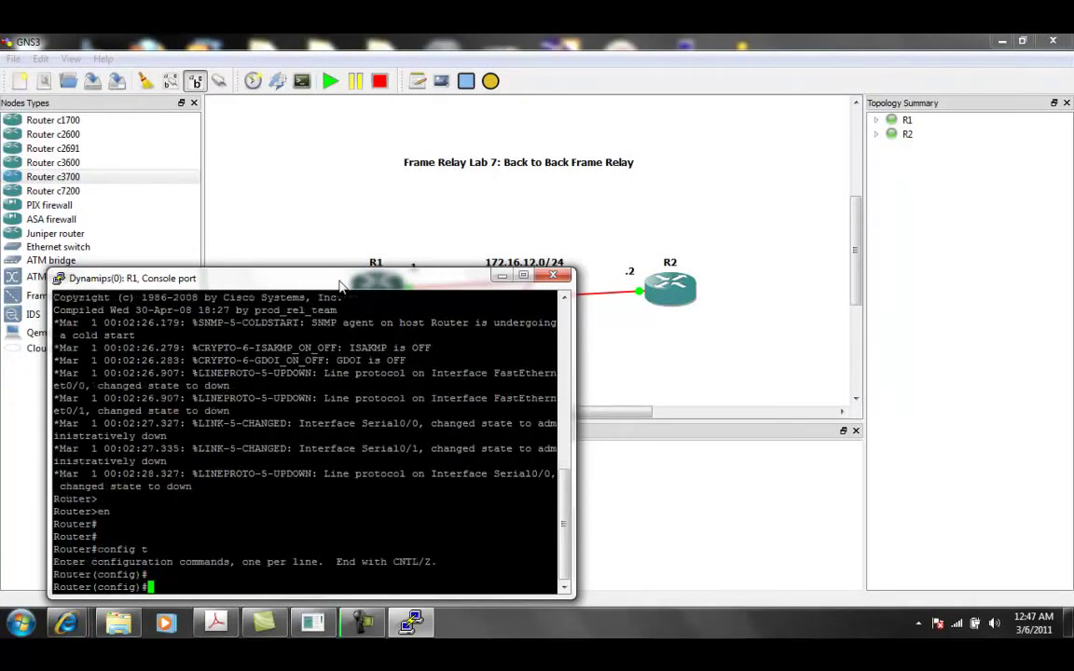
{"action": "type", "text": "hos"}
{"action": "key", "text": "Tab"}
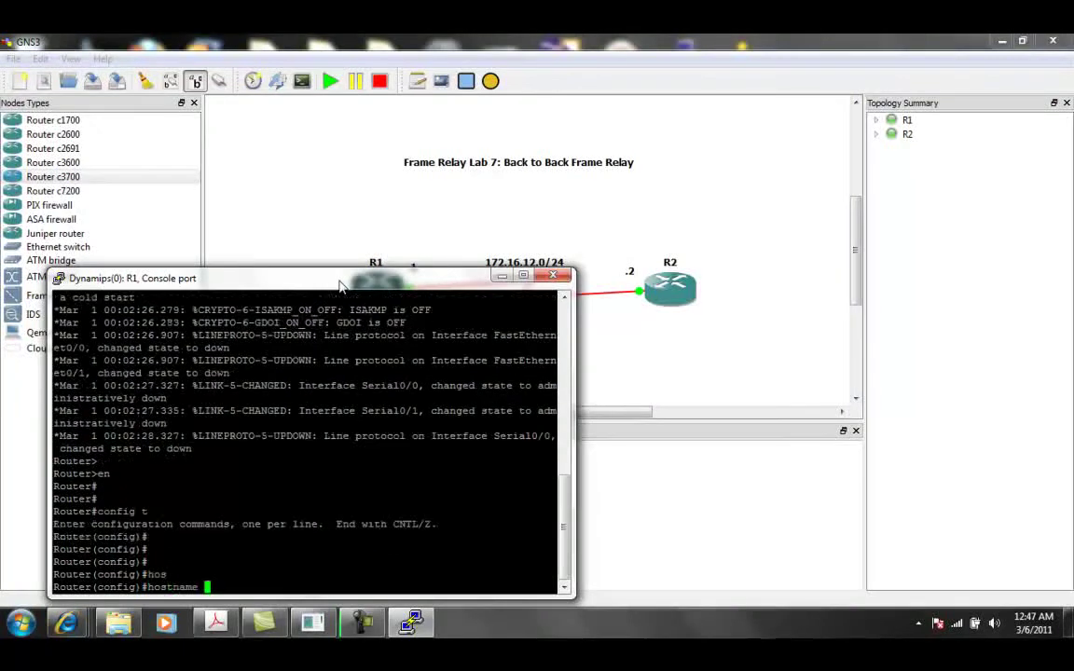
{"action": "type", "text": "R1"}
{"action": "key", "text": "Return"}
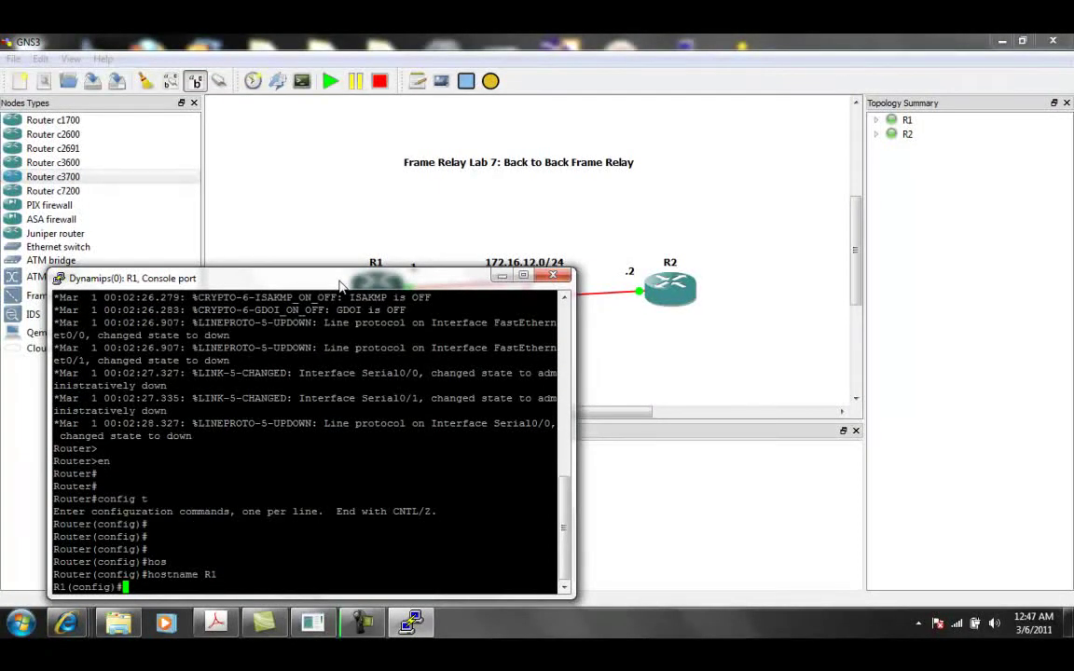
{"action": "left_click_drag", "start_coordinate": [419, 282], "coordinate": [444, 324]}
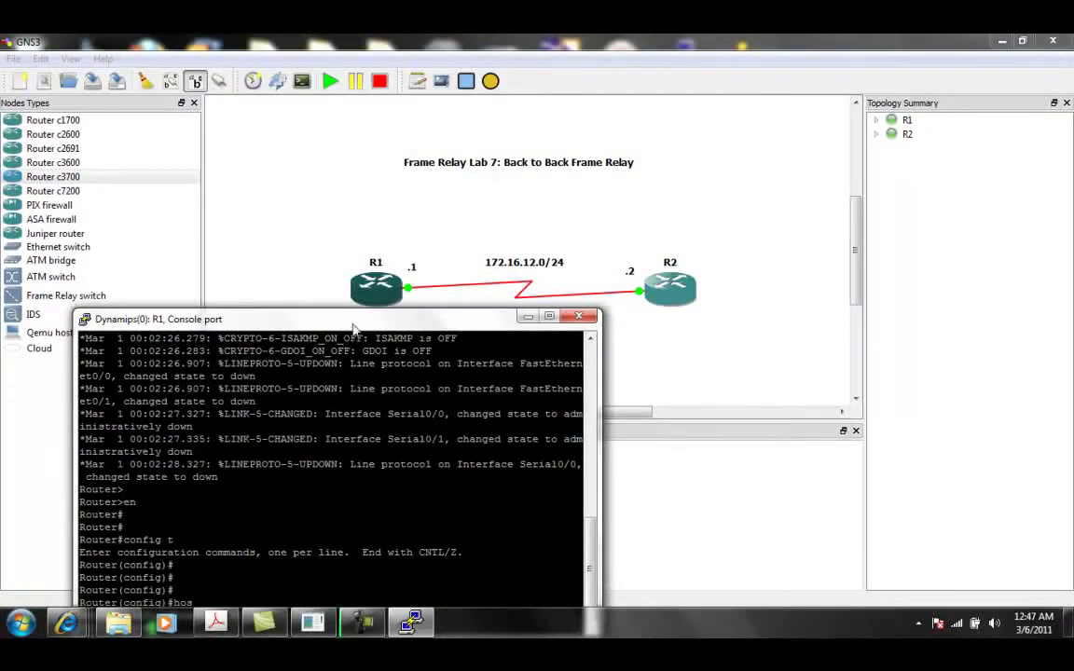
{"action": "left_click_drag", "start_coordinate": [354, 326], "coordinate": [347, 254]}
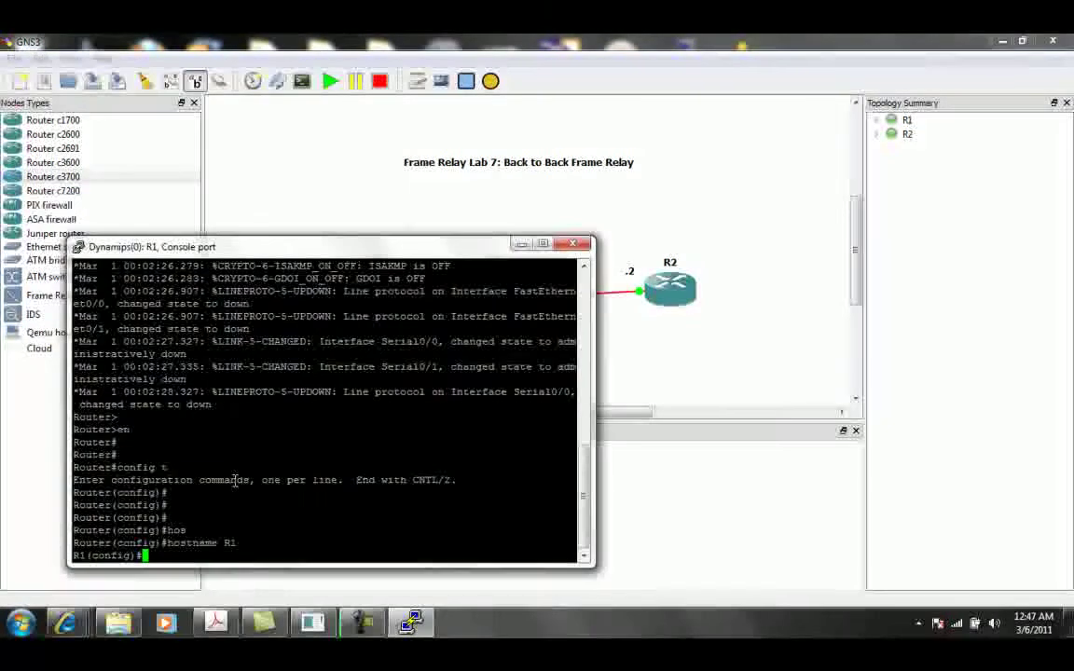
- Open a console session to the second router and decline its initial configuration dialog
{"action": "left_click", "coordinate": [520, 248]}
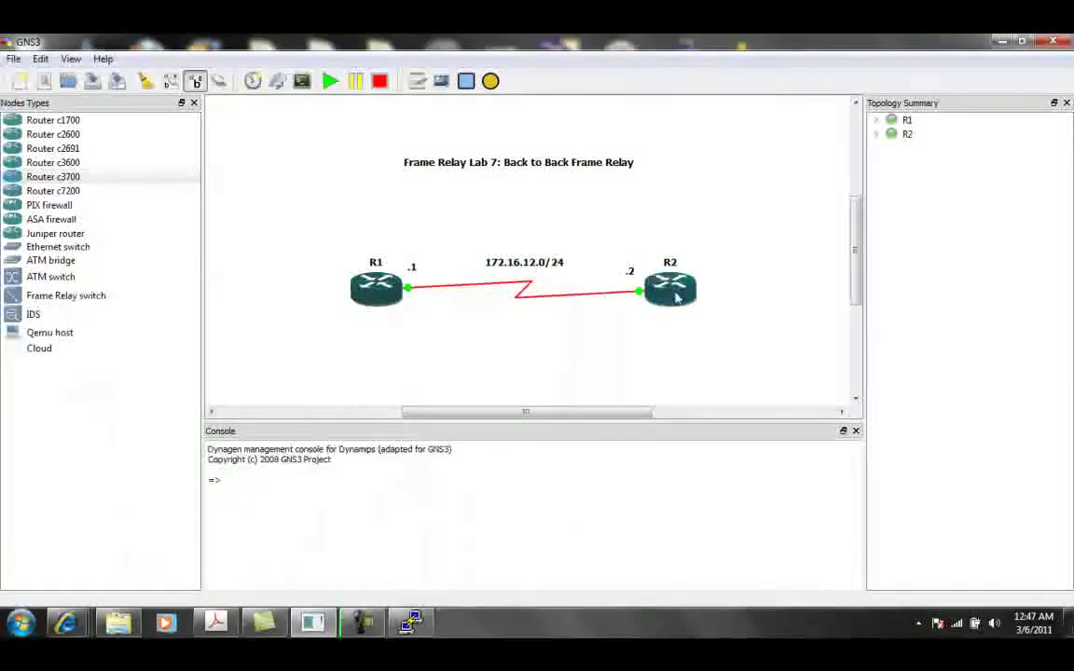
{"action": "right_click", "coordinate": [677, 293]}
{"action": "left_click", "coordinate": [708, 371]}
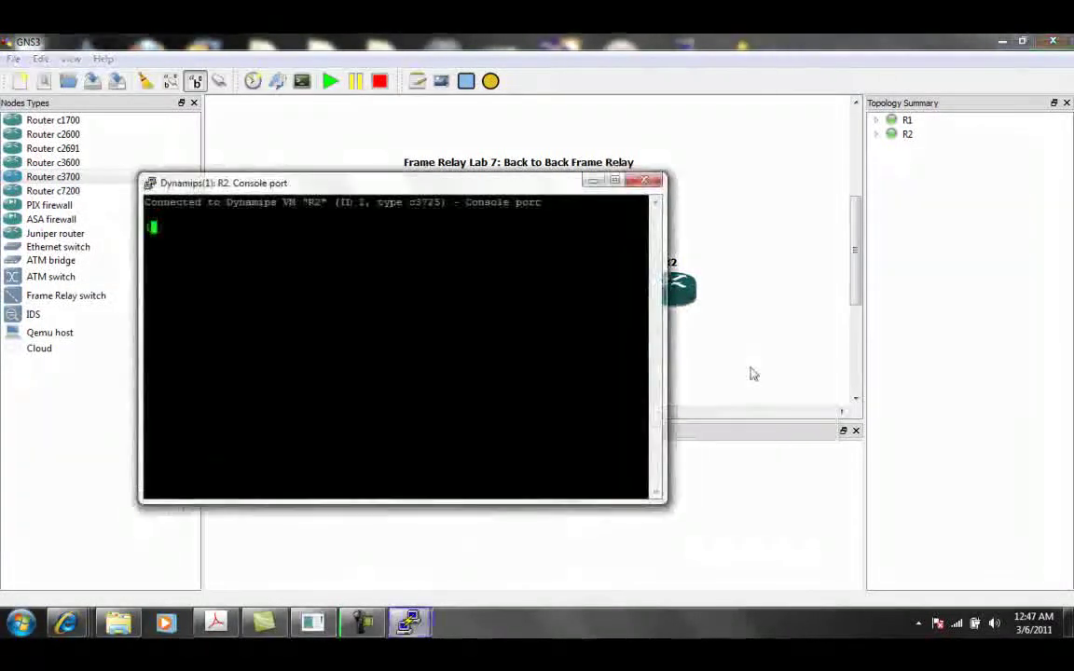
{"action": "key", "text": "Return"}
{"action": "key", "text": "Return"}
{"action": "key", "text": "Return"}
{"action": "key", "text": "Return"}
{"action": "type", "text": "no"}
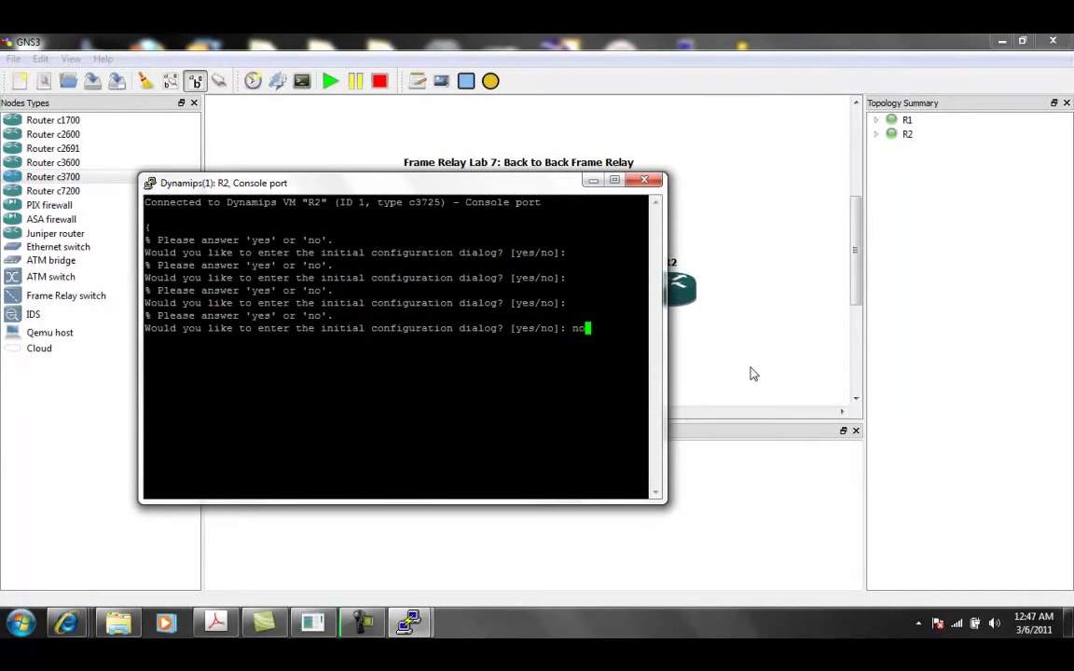
{"action": "key", "text": "Return"}
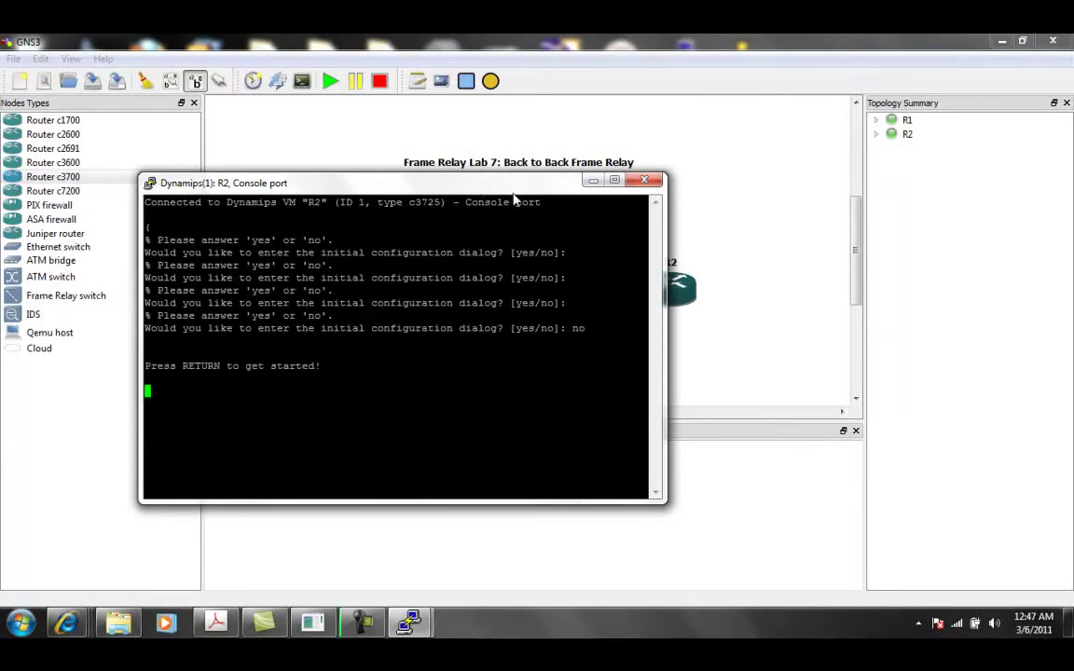
{"action": "left_click_drag", "start_coordinate": [438, 183], "coordinate": [688, 276]}
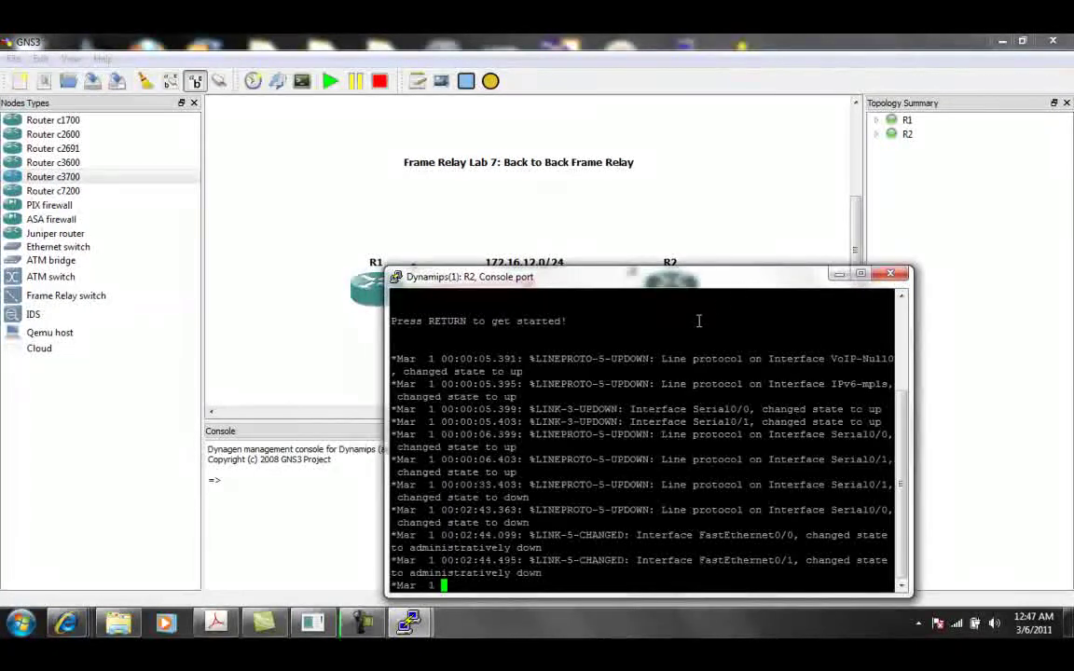
- Enter privileged mode with en, then global configuration mode with config t
{"action": "key", "text": "Return"}
{"action": "key", "text": "Return"}
{"action": "key", "text": "Return"}
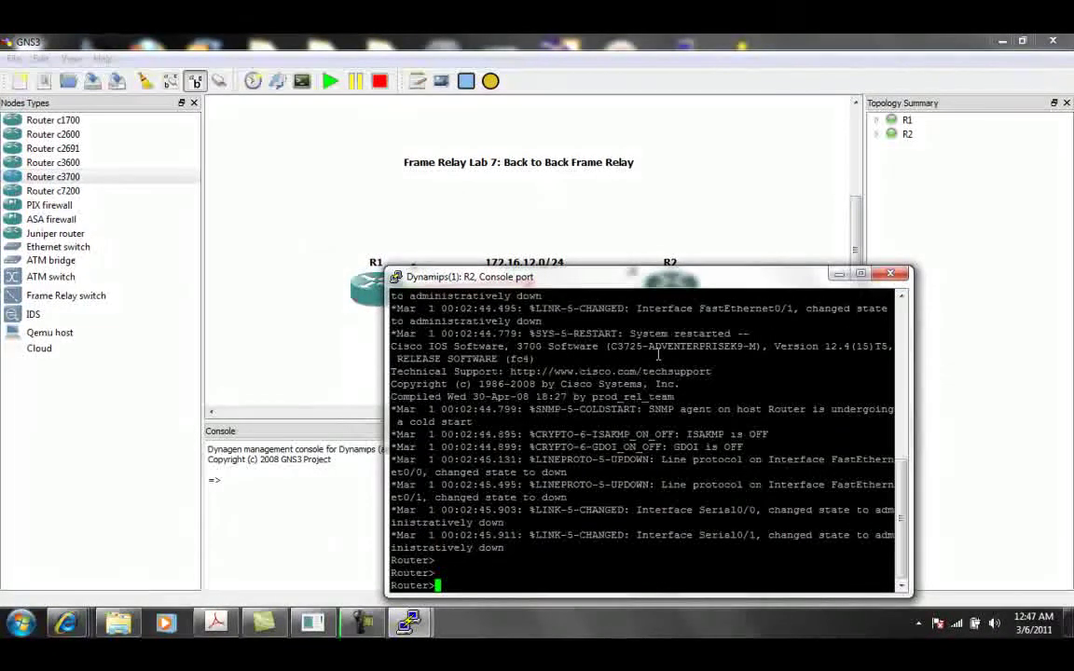
{"action": "left_click_drag", "start_coordinate": [601, 279], "coordinate": [646, 287]}
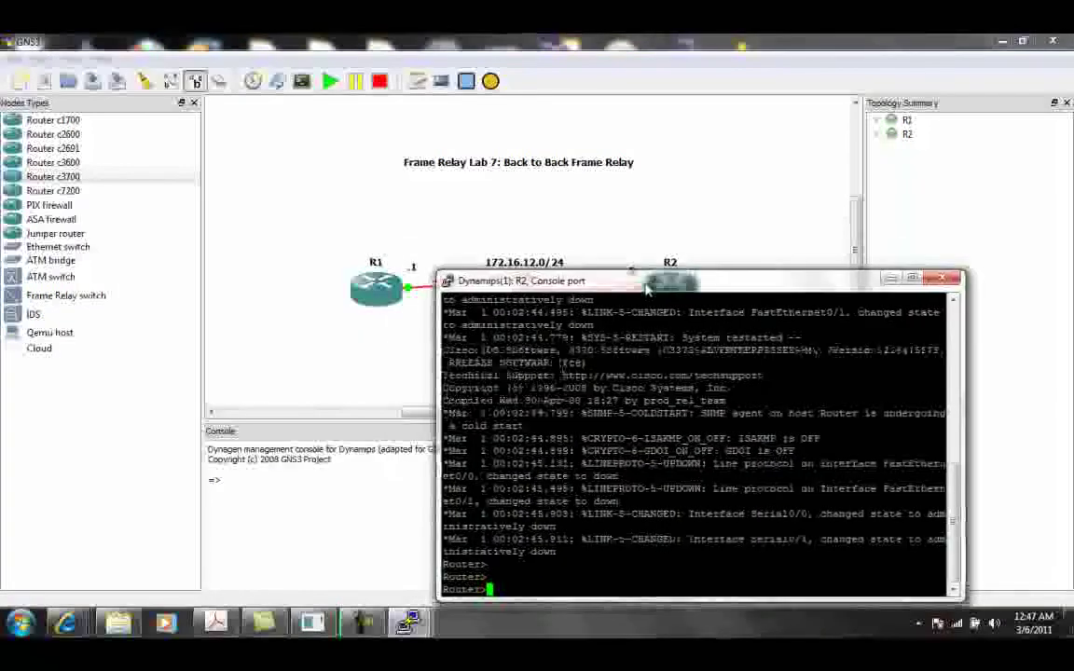
{"action": "type", "text": "en"}
{"action": "key", "text": "Return"}
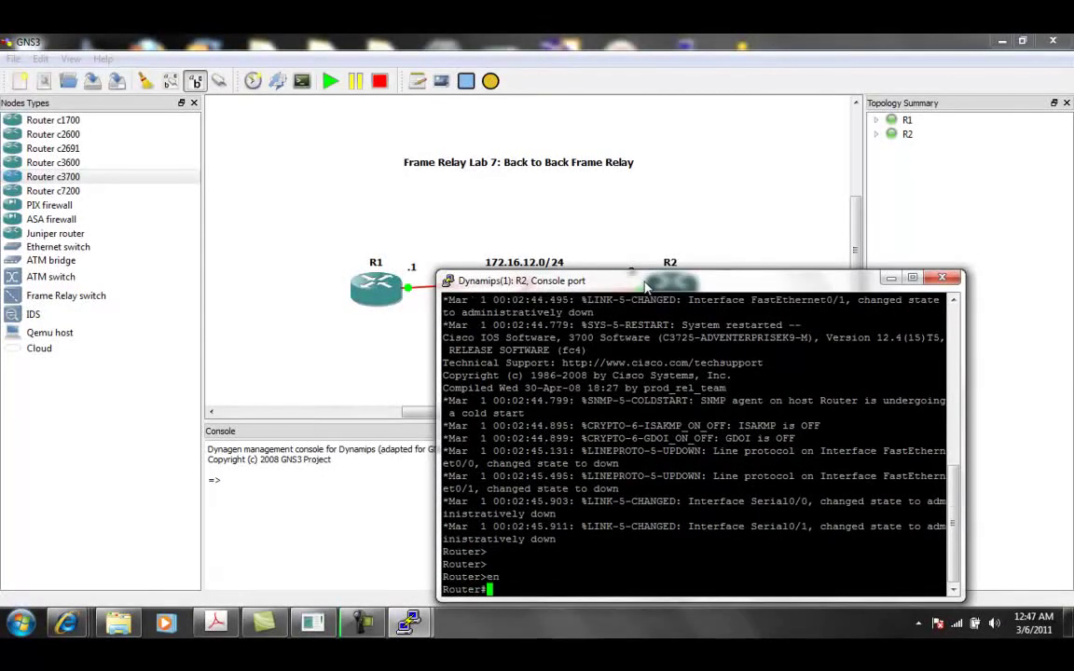
{"action": "key", "text": "Return"}
{"action": "key", "text": "Return"}
{"action": "key", "text": "Return"}
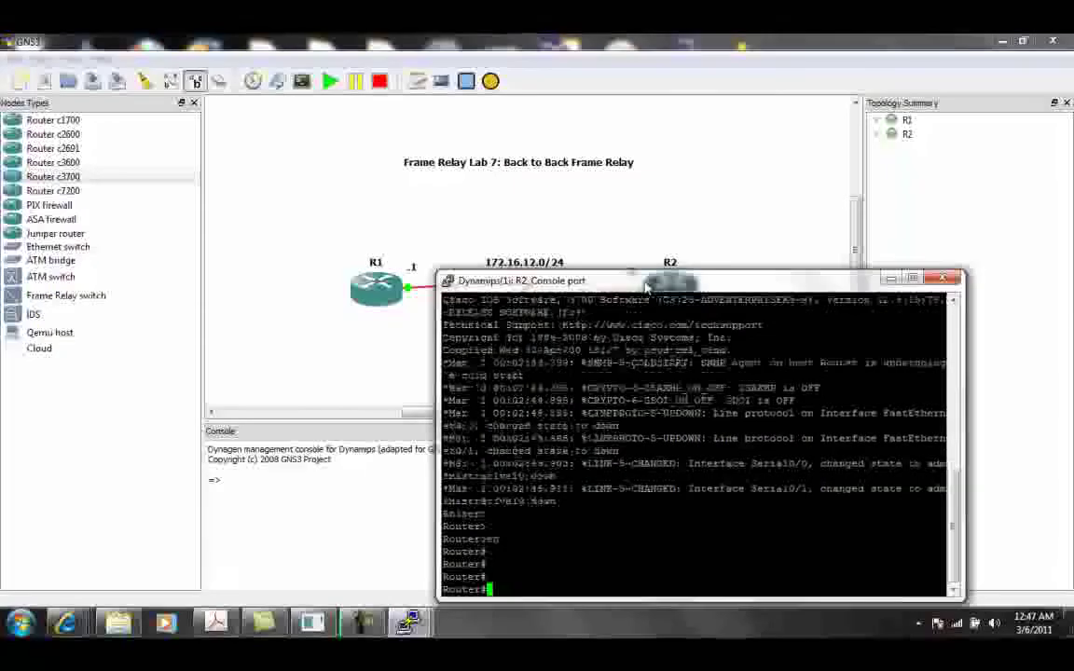
{"action": "type", "text": "config t"}
{"action": "key", "text": "Return"}
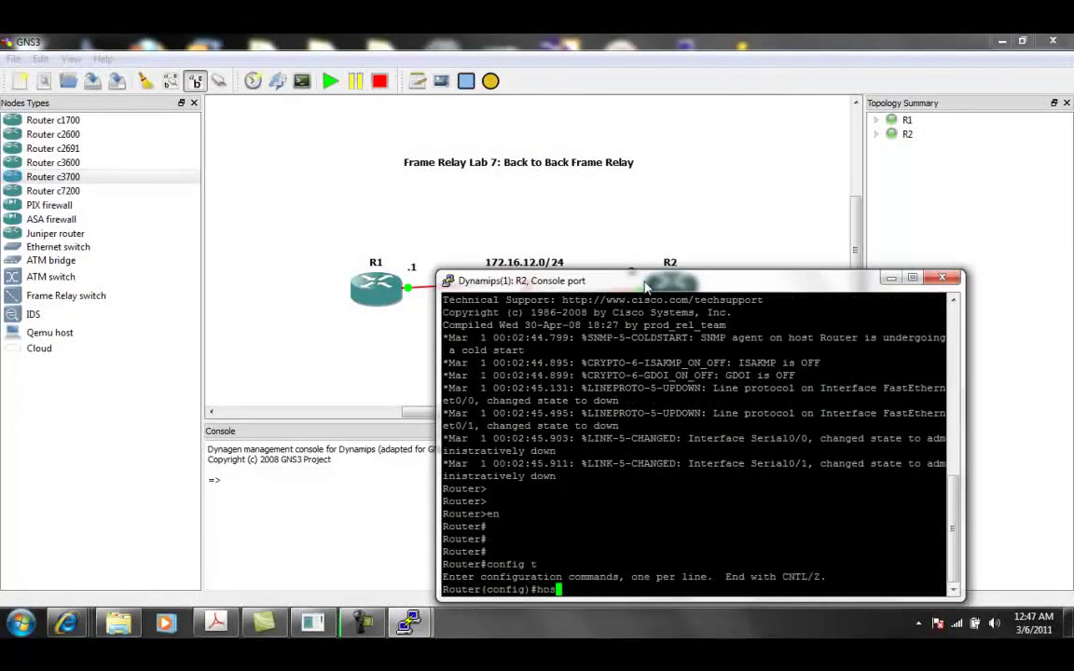
- Set the router's hostname to R2
{"action": "type", "text": "hos"}
{"action": "key", "text": "Tab"}
{"action": "type", "text": "R2"}
{"action": "key", "text": "Return"}
{"action": "key", "text": "Return"}
{"action": "key", "text": "Return"}
{"action": "key", "text": "Return"}
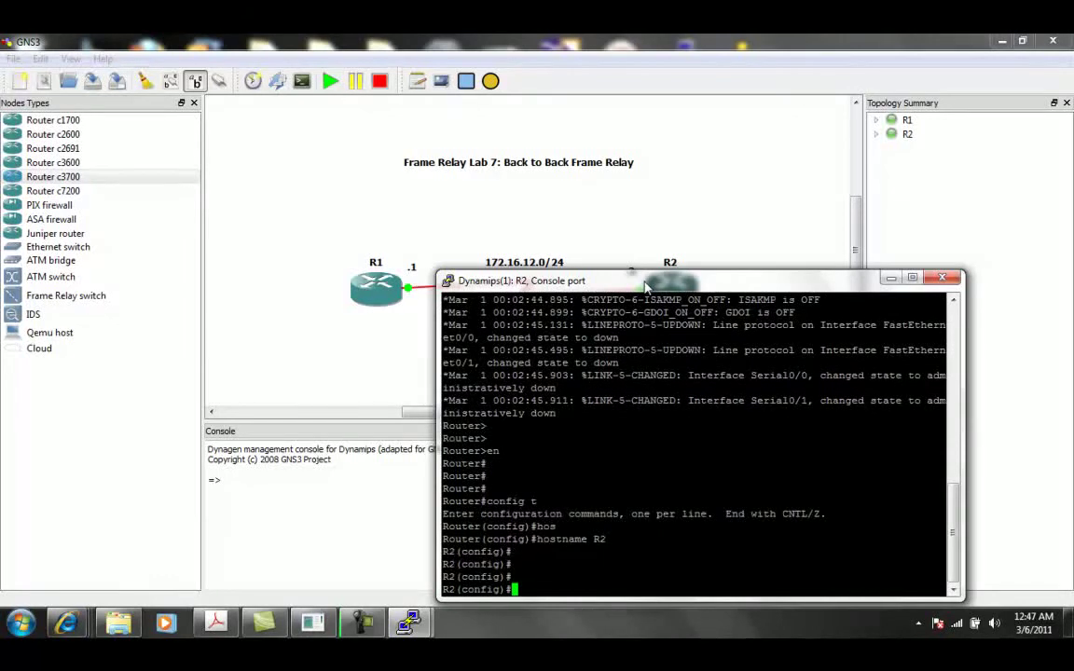
{"action": "left_click_drag", "start_coordinate": [646, 285], "coordinate": [767, 284]}
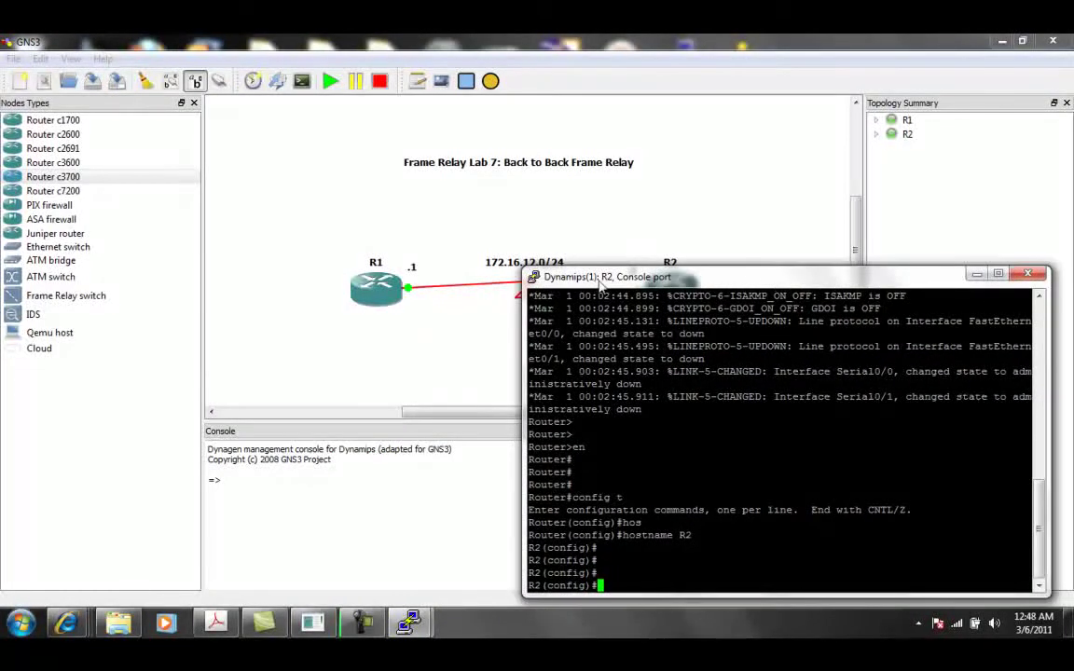
{"action": "left_click_drag", "start_coordinate": [597, 284], "coordinate": [558, 355]}
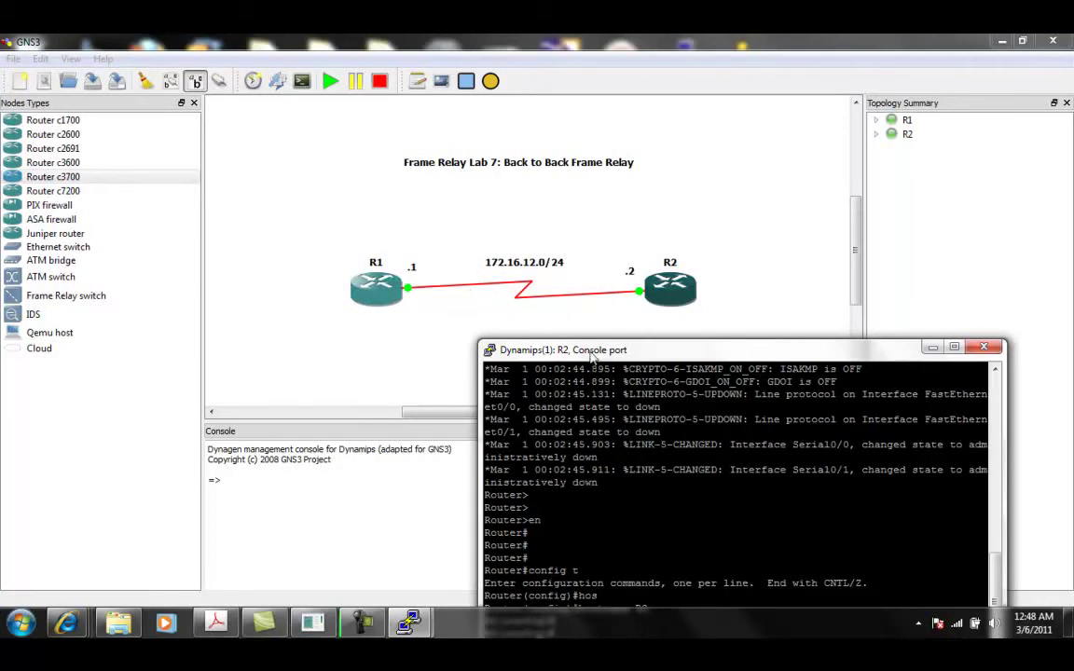
{"action": "left_click_drag", "start_coordinate": [590, 355], "coordinate": [615, 287]}
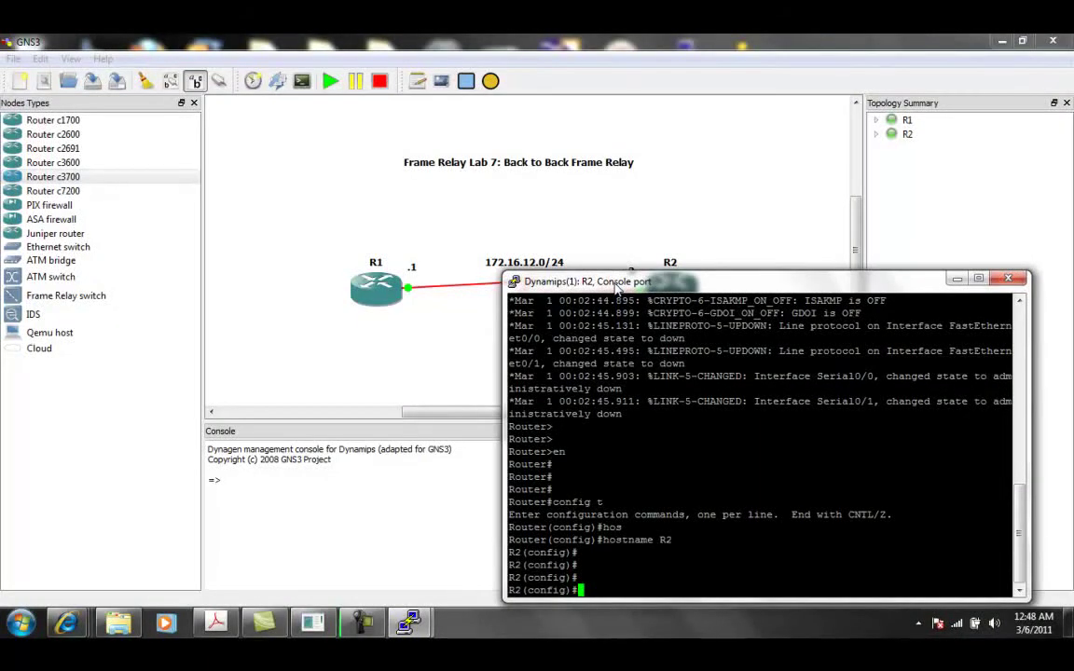
{"action": "left_click_drag", "start_coordinate": [728, 289], "coordinate": [613, 273]}
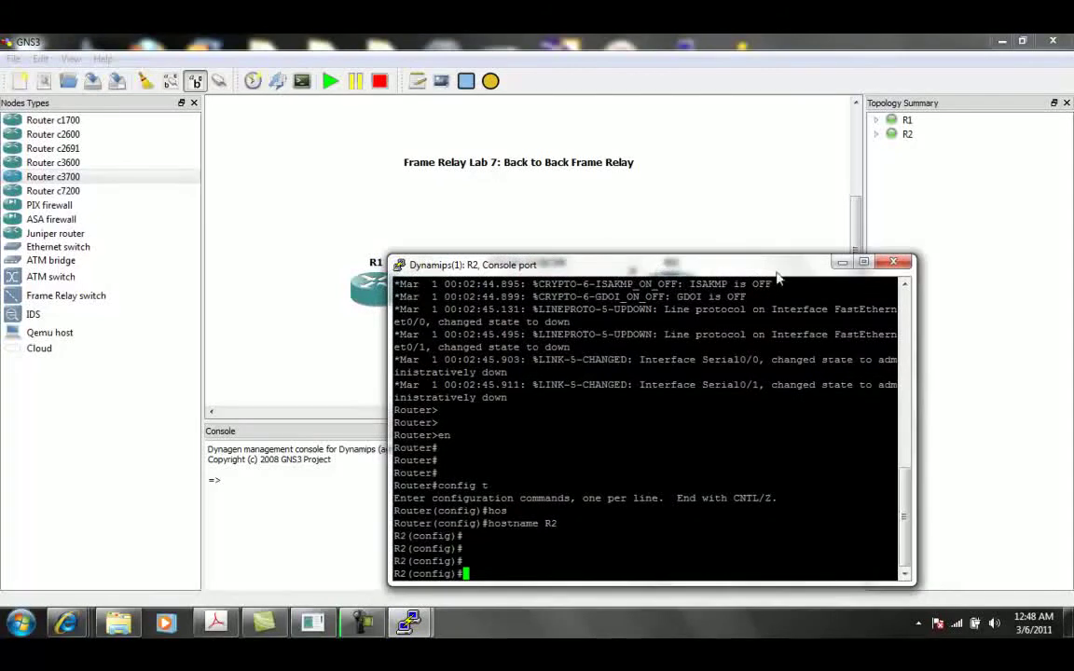
{"action": "left_click_drag", "start_coordinate": [786, 271], "coordinate": [778, 280]}
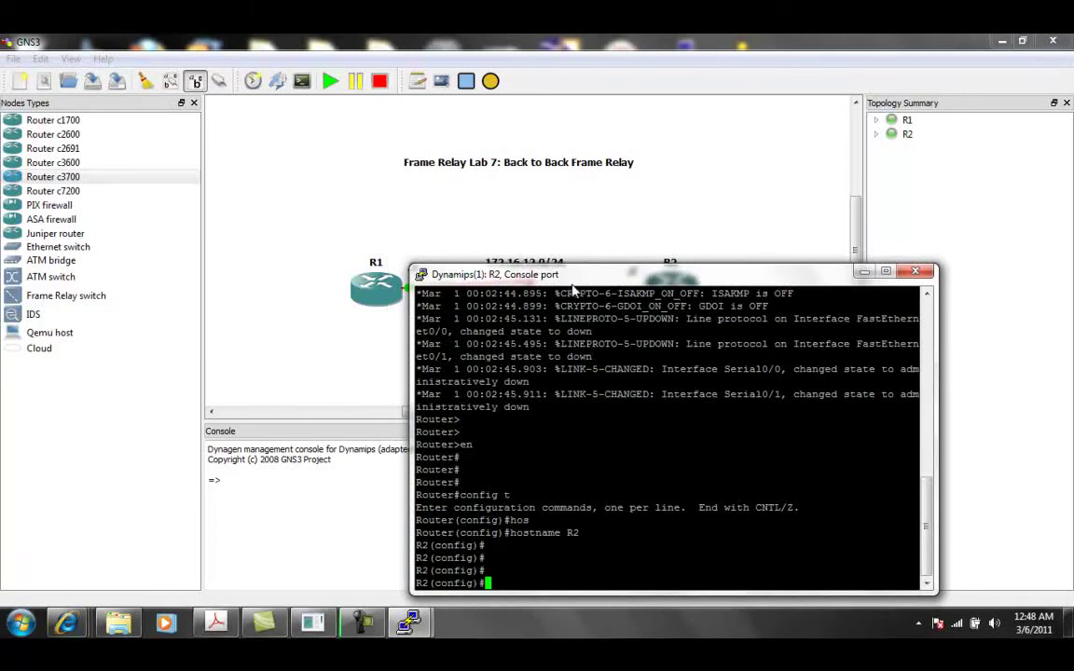
{"action": "left_click_drag", "start_coordinate": [620, 265], "coordinate": [655, 308]}
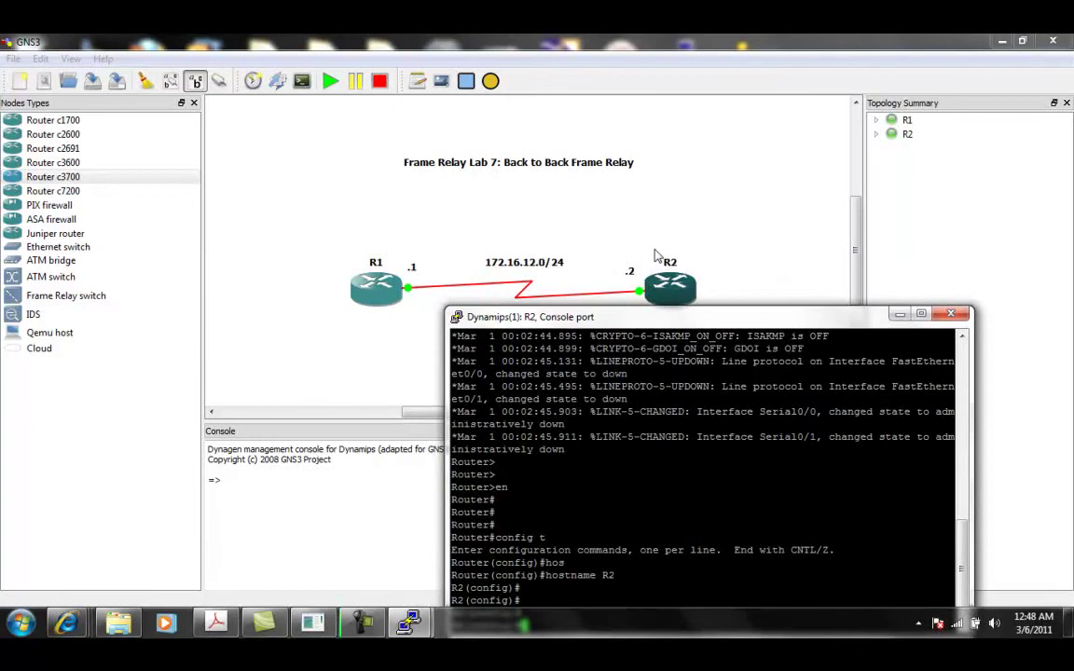
{"action": "left_click_drag", "start_coordinate": [631, 322], "coordinate": [590, 277]}
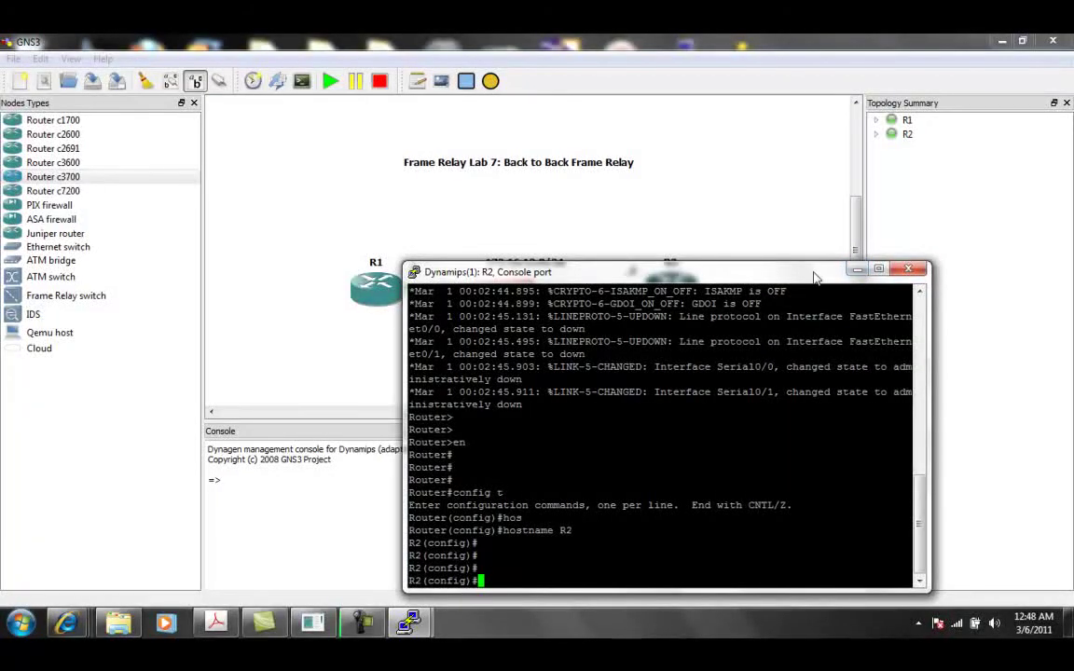
{"action": "left_click_drag", "start_coordinate": [691, 277], "coordinate": [784, 286]}
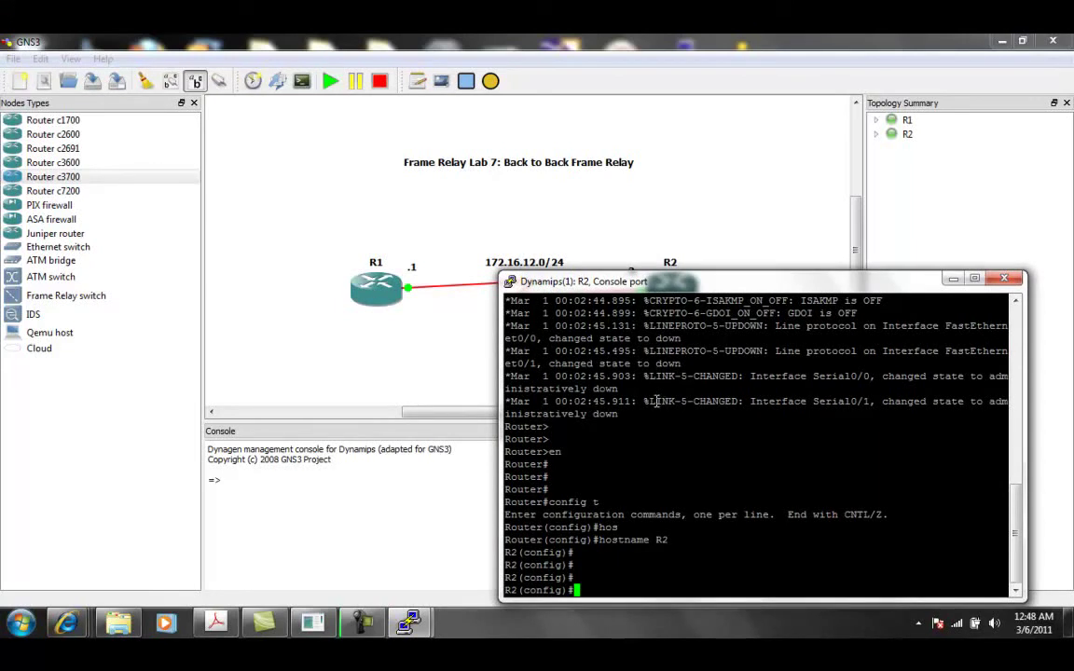
- Enter interface configuration for Serial0/0 on R2 and begin the encapsulation command
{"action": "type", "text": "int"}
{"action": "left_click_drag", "start_coordinate": [583, 281], "coordinate": [555, 342]}
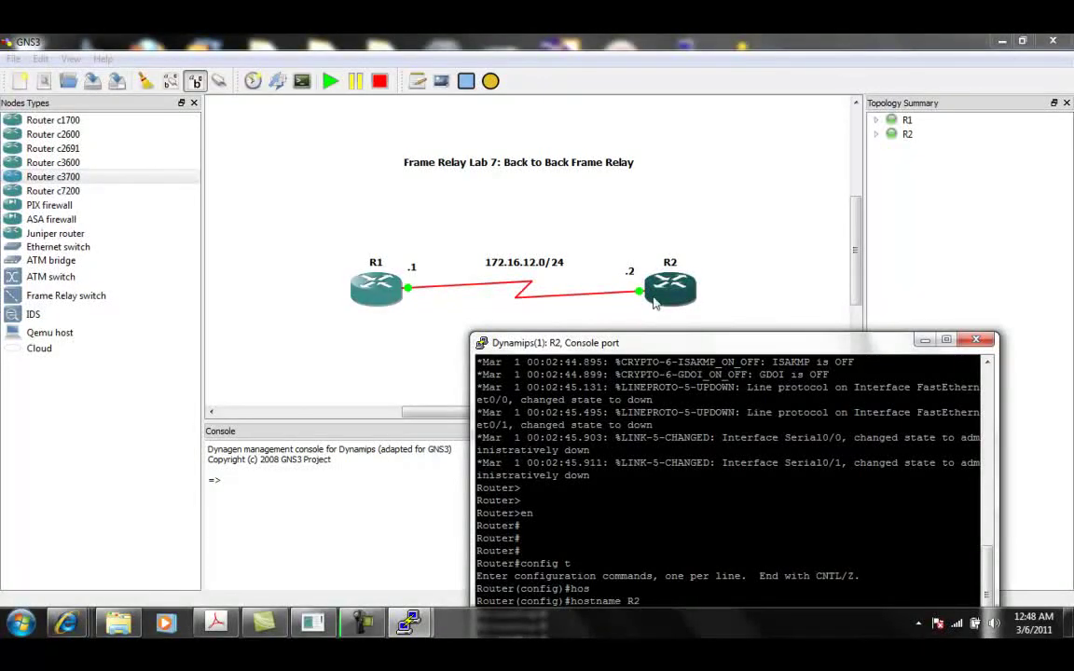
{"action": "left_click_drag", "start_coordinate": [665, 350], "coordinate": [672, 280]}
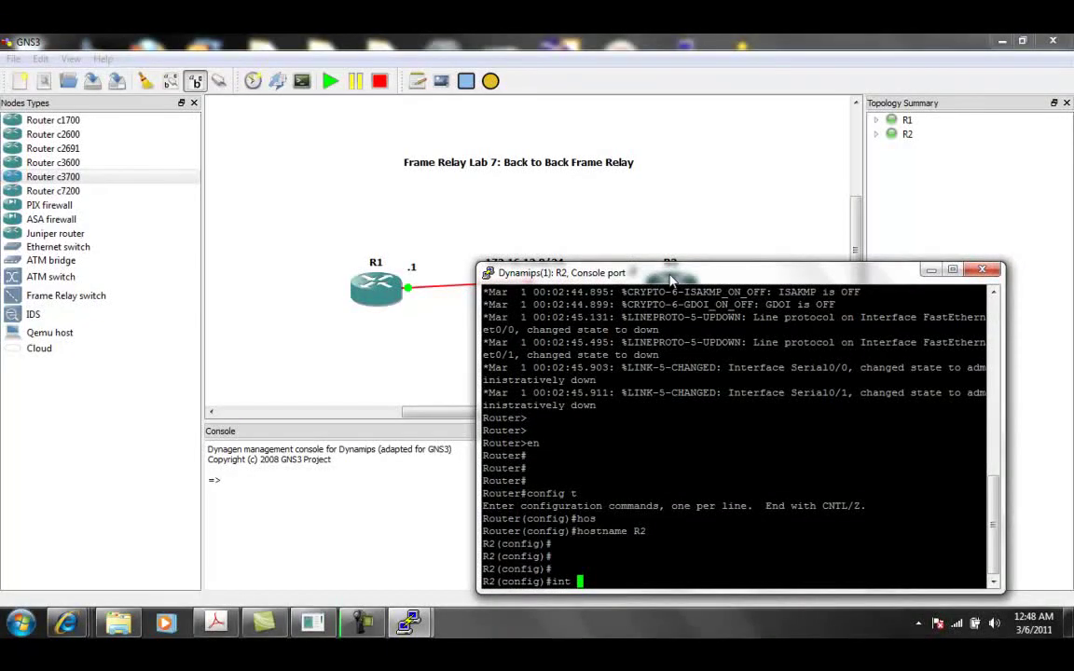
{"action": "type", "text": "s0/0"}
{"action": "key", "text": "Return"}
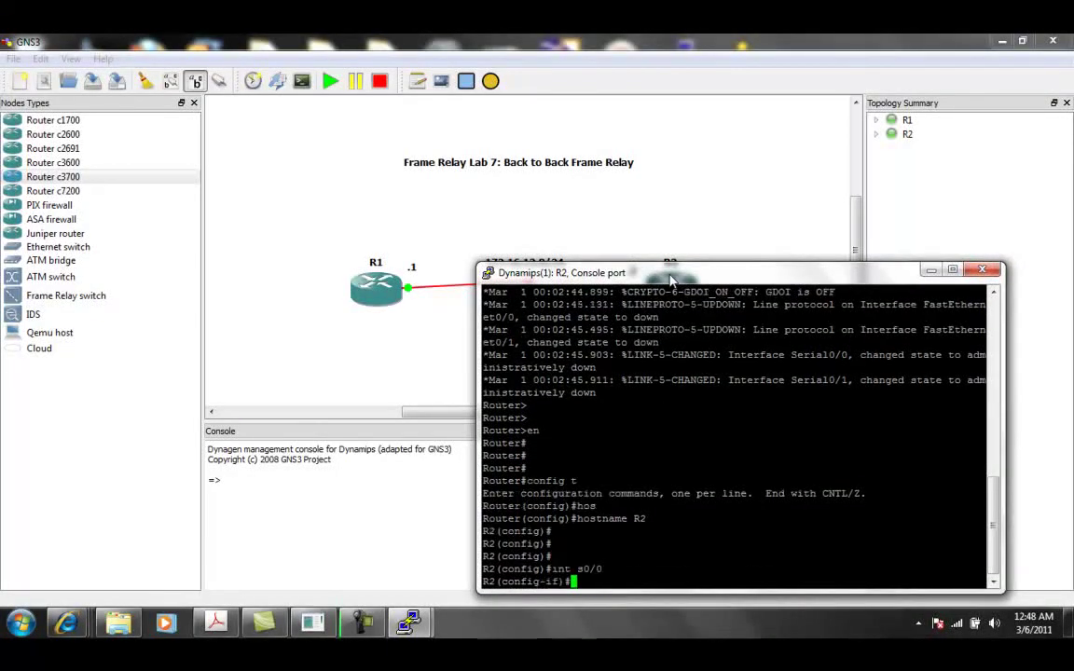
{"action": "key", "text": "Return"}
{"action": "key", "text": "Return"}
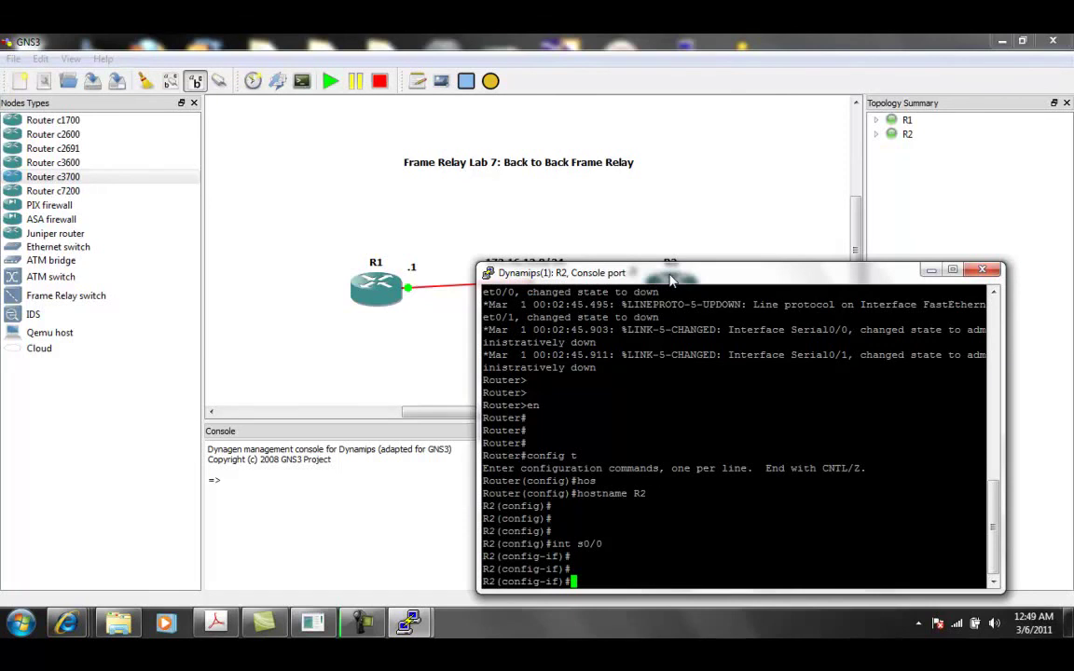
{"action": "type", "text": "en"}
{"action": "key", "text": "Tab"}
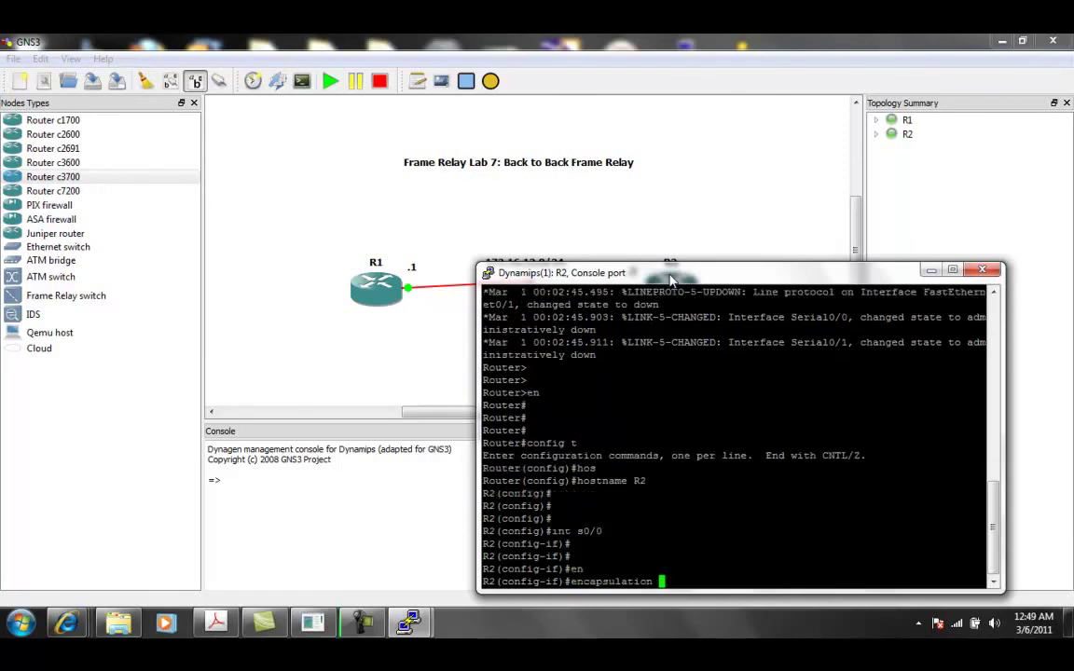